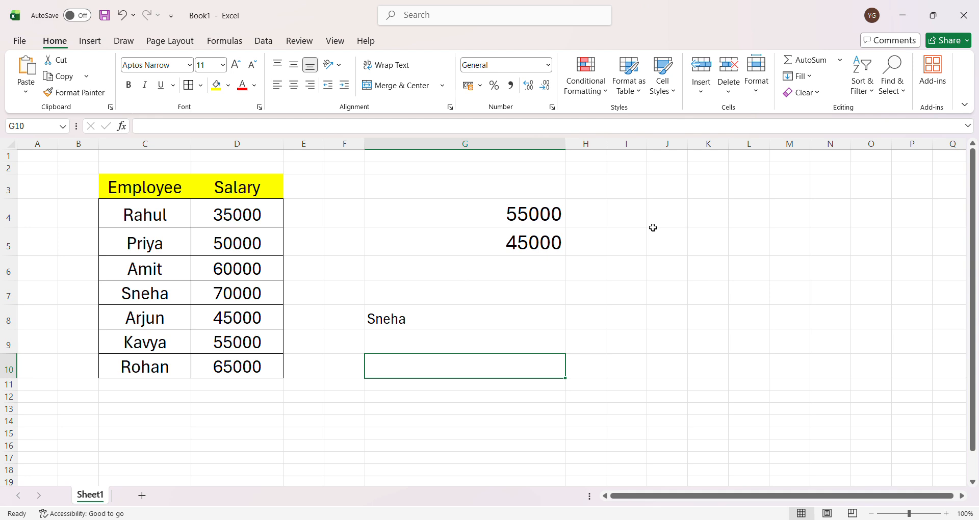
# Enter a MAX formula in cell I4 that returns the highest salary from D4:D10.
pyautogui.moveTo(530, 220); pyautogui.dragTo(515, 241)
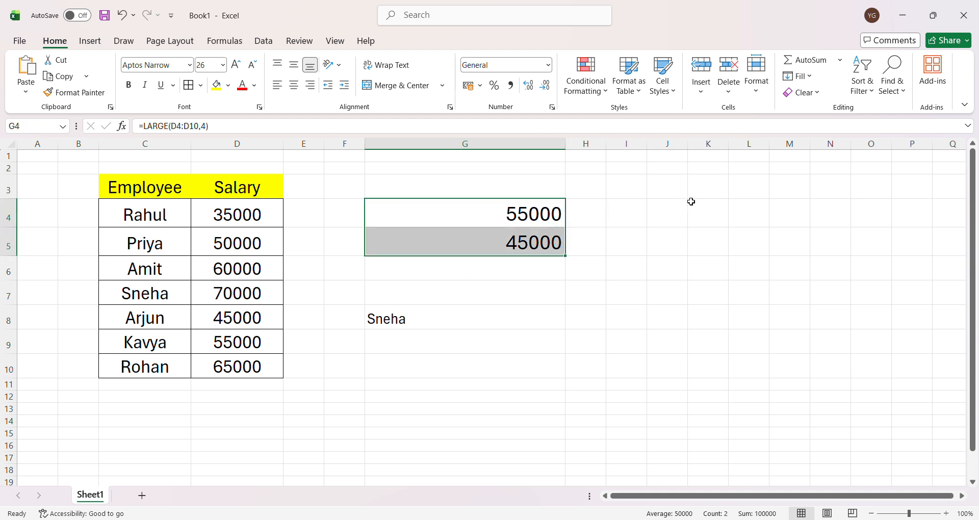
pyautogui.click(631, 217)
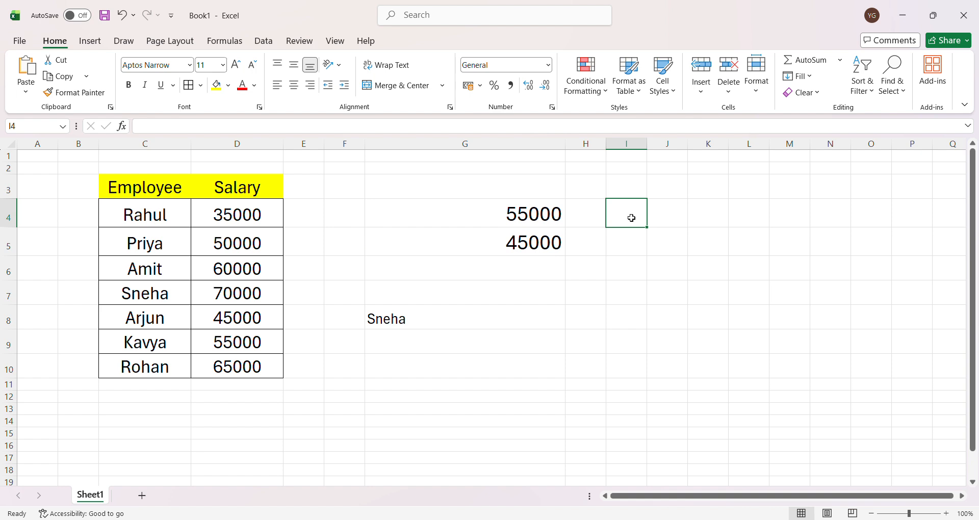
pyautogui.write('=')
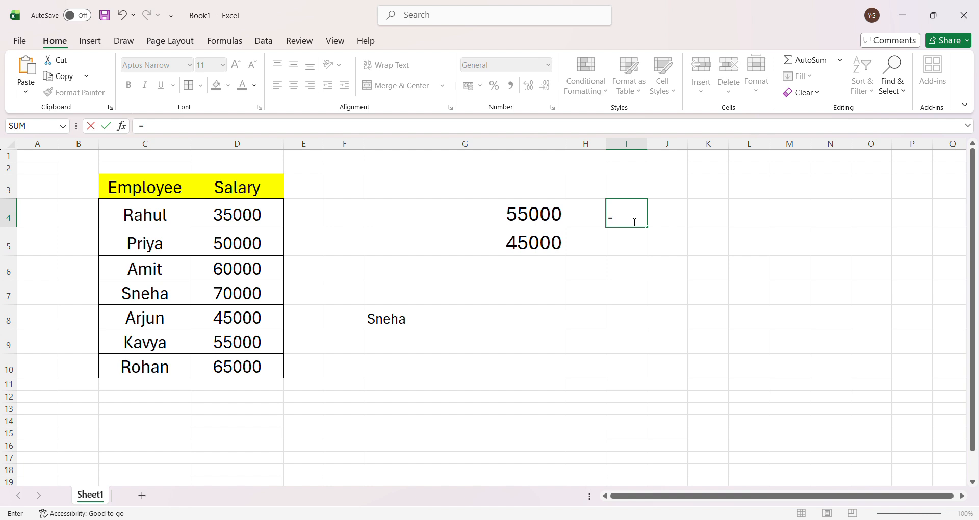
pyautogui.press('BackSpace')
pyautogui.write('=MAX(')
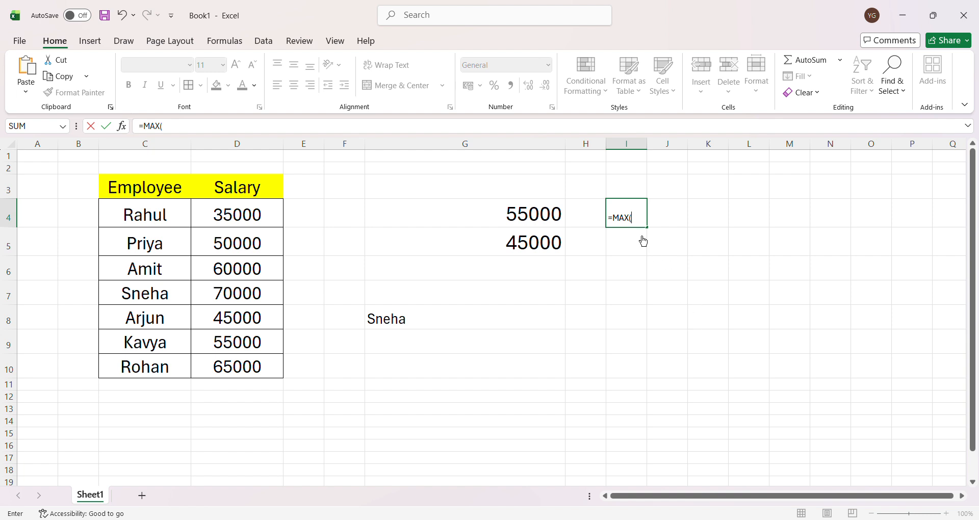
pyautogui.moveTo(248, 215); pyautogui.dragTo(238, 364)
pyautogui.write(')')
pyautogui.press('Return')
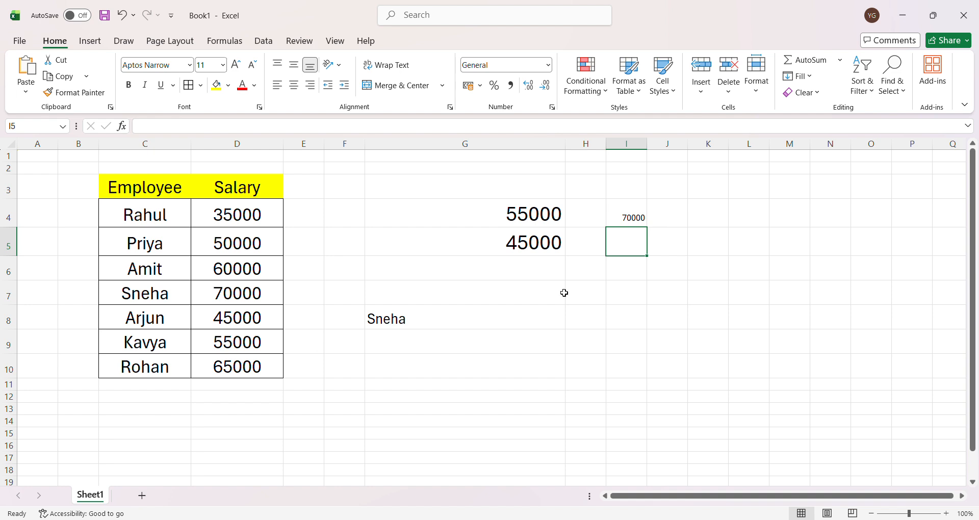
# Widen column I and enlarge the maximum salary in cell I4 to font size 14.
pyautogui.click(256, 297)
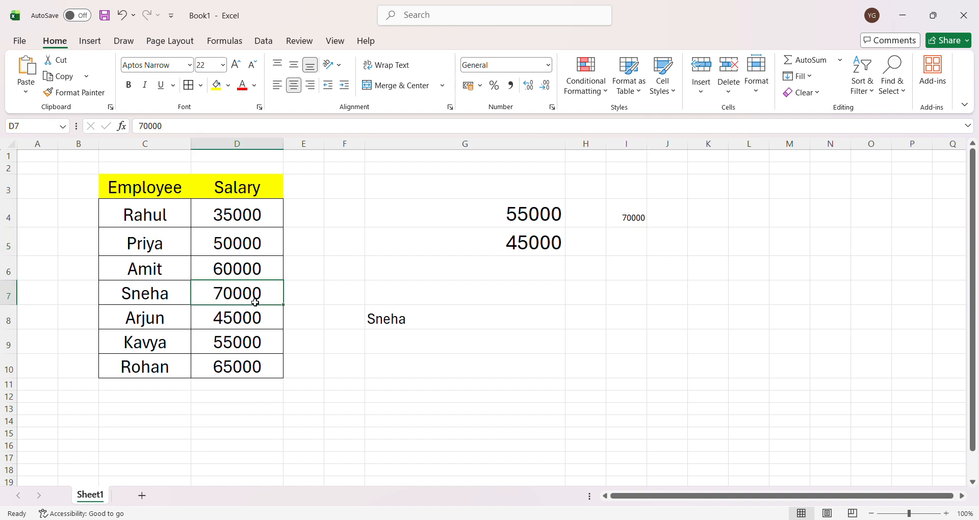
pyautogui.click(633, 221)
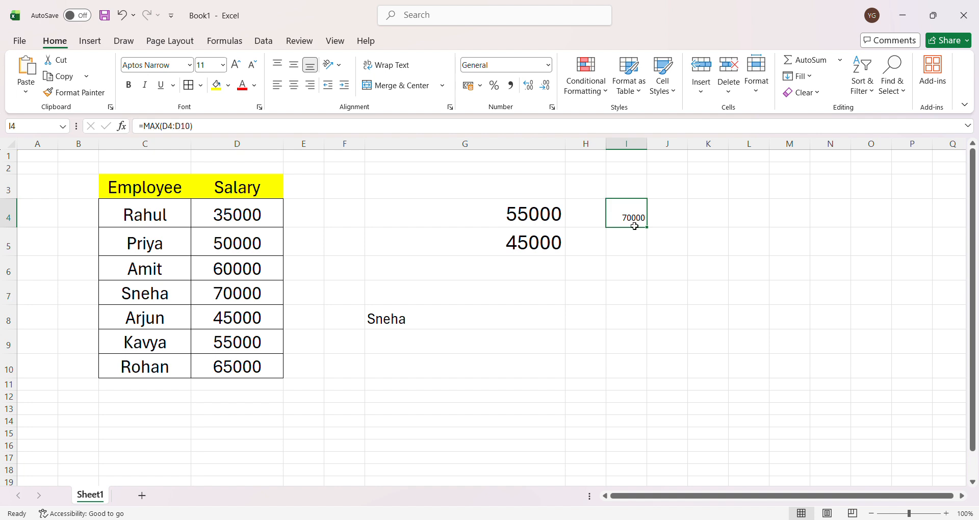
pyautogui.moveTo(649, 151); pyautogui.dragTo(683, 154)
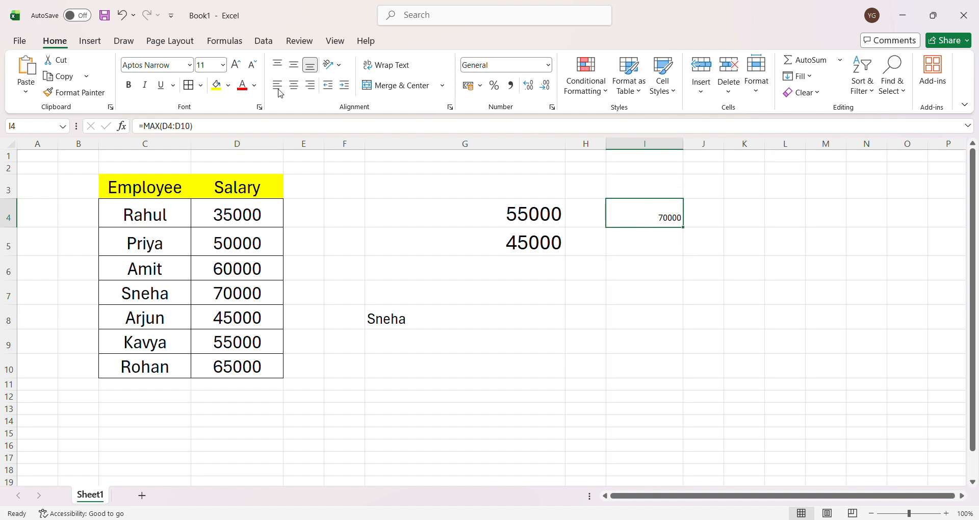
pyautogui.click(236, 64)
pyautogui.click(236, 64)
# Enter a MIN formula in cell I5 that returns the lowest salary from D4:D10.
pyautogui.click(643, 246)
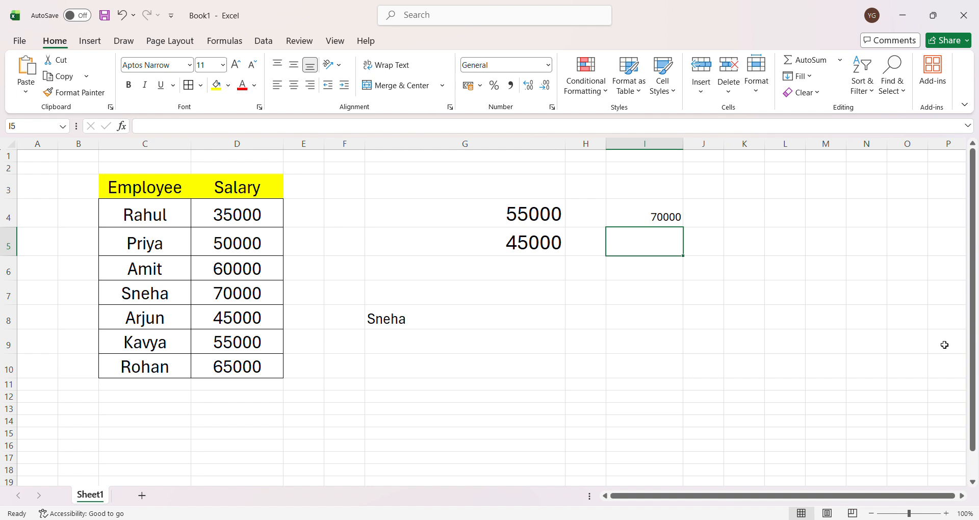
pyautogui.write('=')
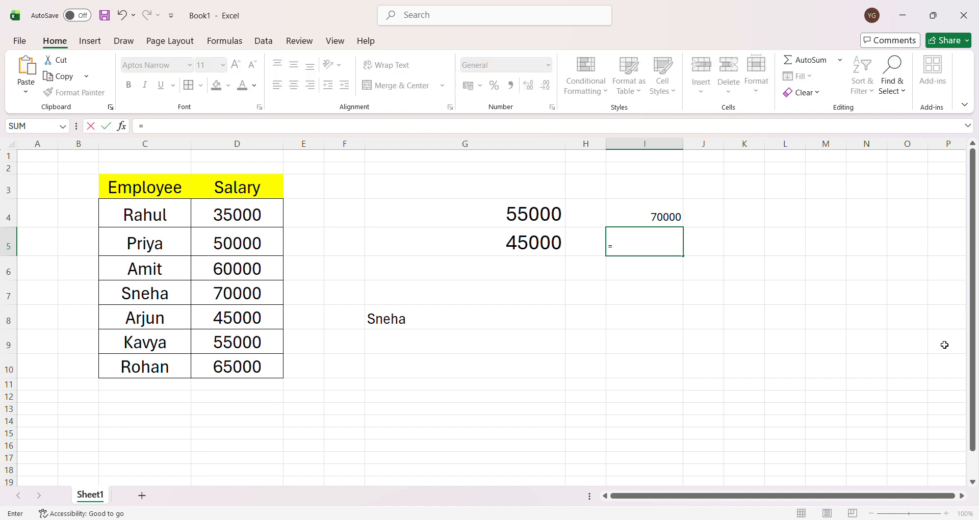
pyautogui.write('MIN(')
pyautogui.moveTo(265, 213); pyautogui.dragTo(253, 365)
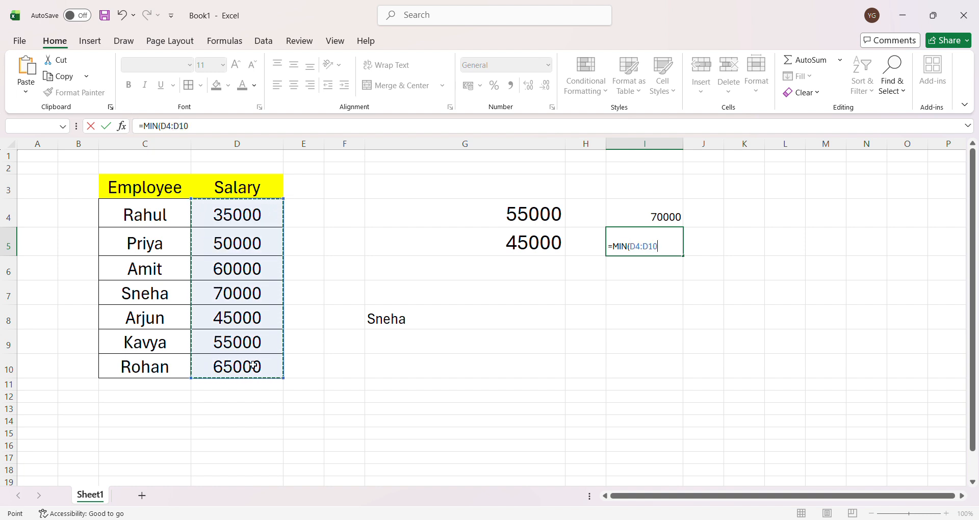
pyautogui.write(')')
pyautogui.press('Return')
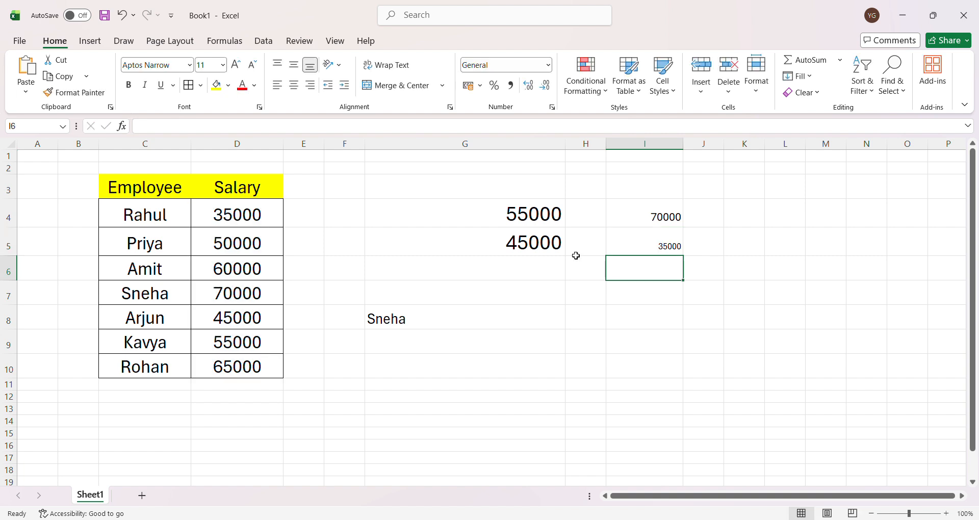
# Enlarge the minimum salary in cell I5 to font size 14.
pyautogui.click(247, 224)
pyautogui.click(654, 251)
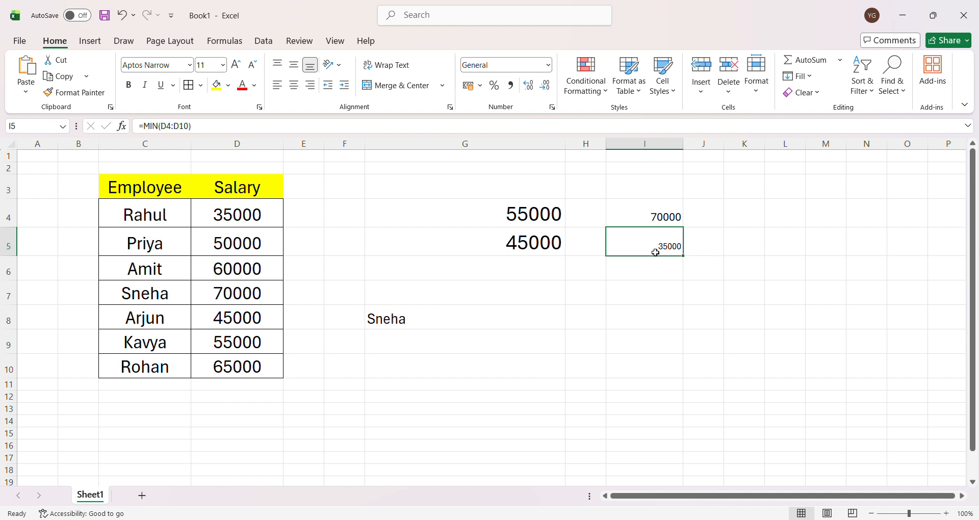
pyautogui.click(237, 64)
pyautogui.click(236, 64)
pyautogui.click(621, 327)
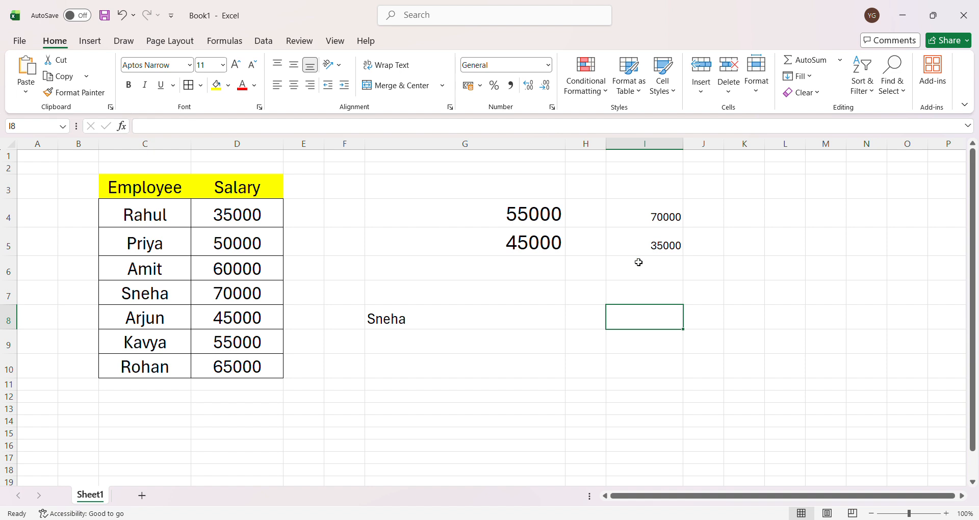
# Change the rank argument of the LARGE formula in cell G4 to 1.
pyautogui.click(523, 291)
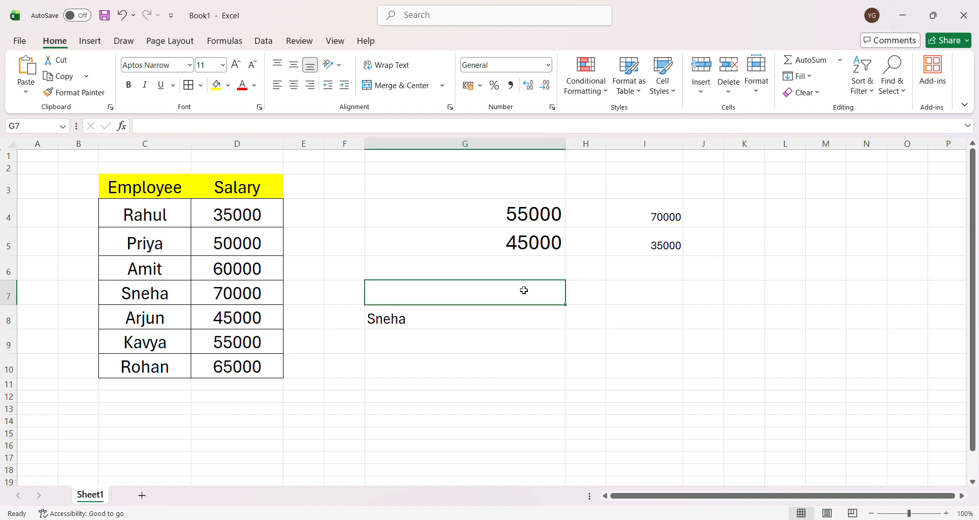
pyautogui.click(545, 221)
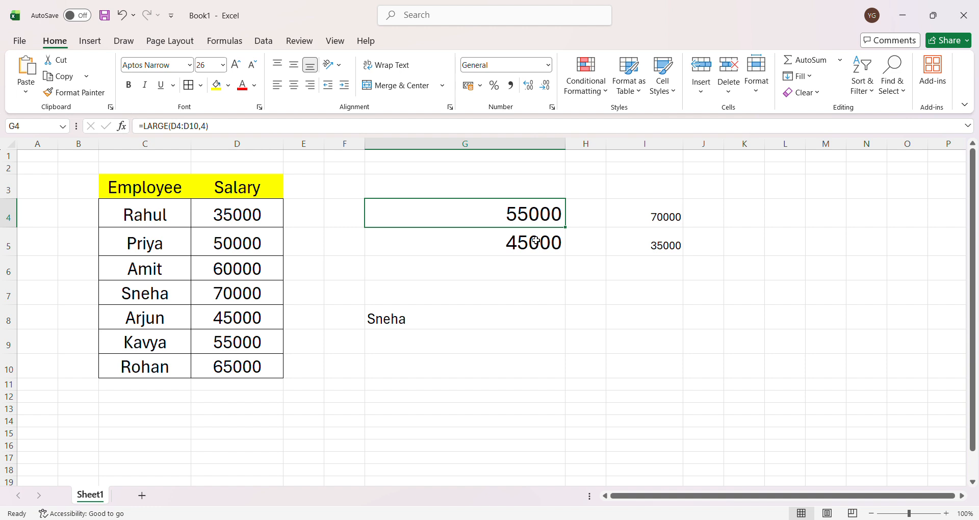
pyautogui.doubleClick(513, 221)
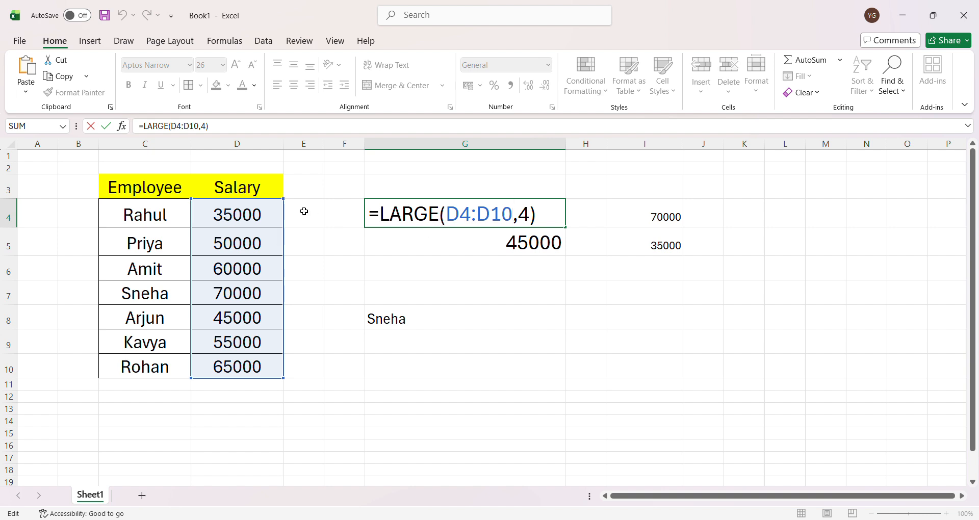
pyautogui.doubleClick(526, 215)
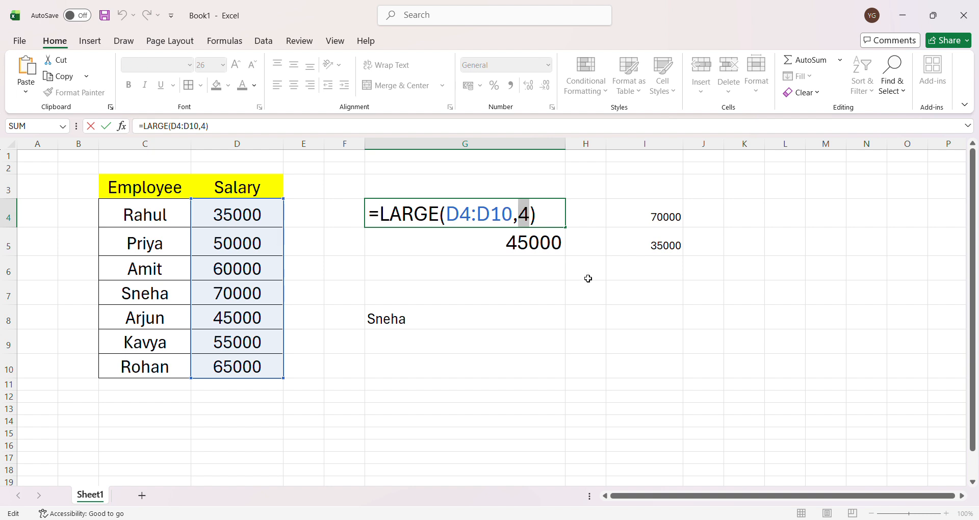
pyautogui.press('BackSpace')
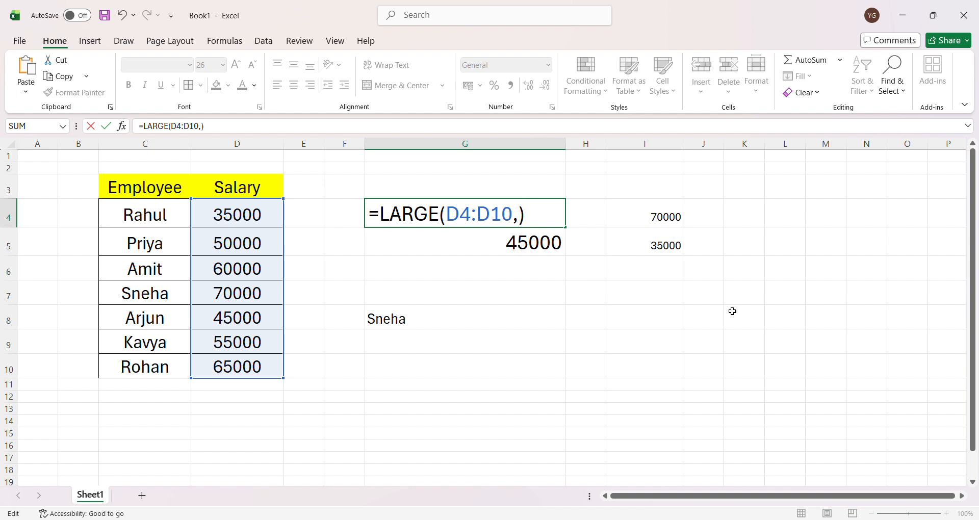
pyautogui.write('1')
pyautogui.press('Return')
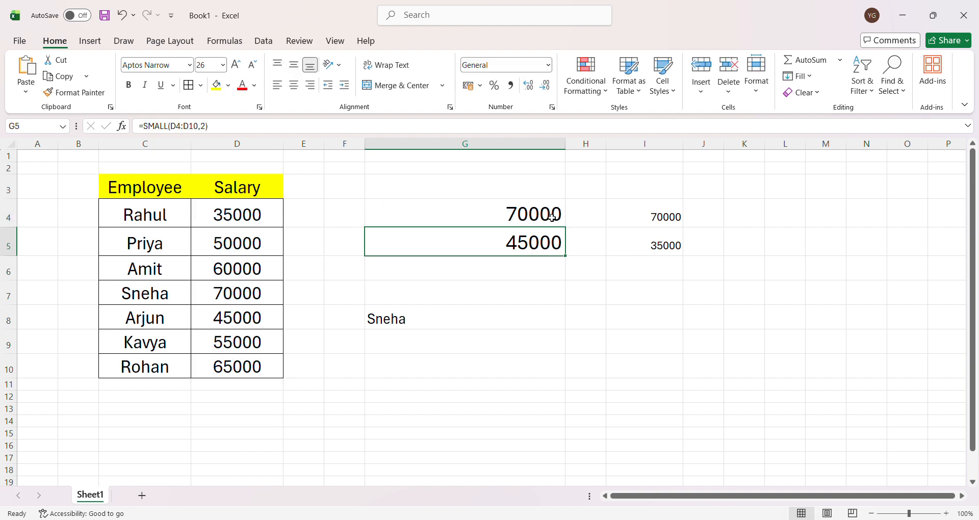
# Set the LARGE formula in cell G4 to return the second-highest salary, using rank 2.
pyautogui.doubleClick(552, 218)
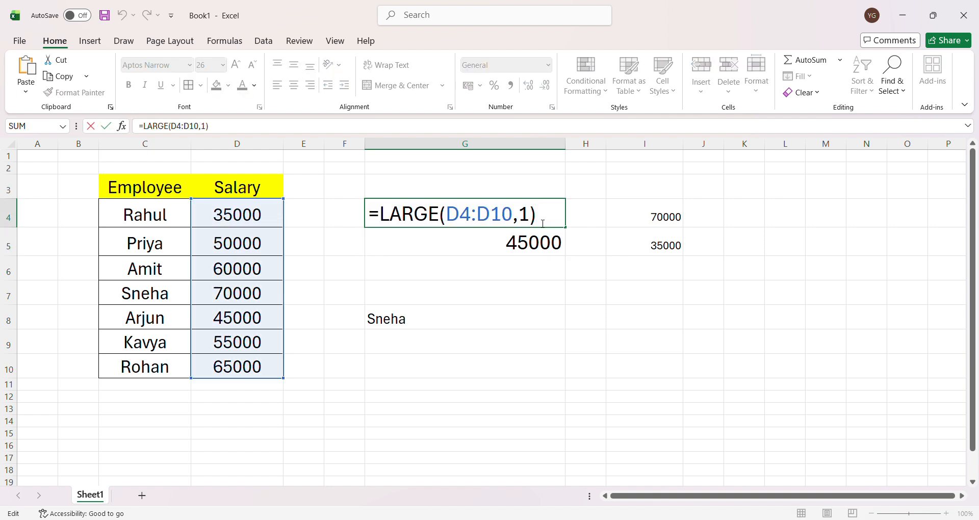
pyautogui.doubleClick(526, 215)
pyautogui.write('2')
pyautogui.click(555, 220)
pyautogui.press('Return')
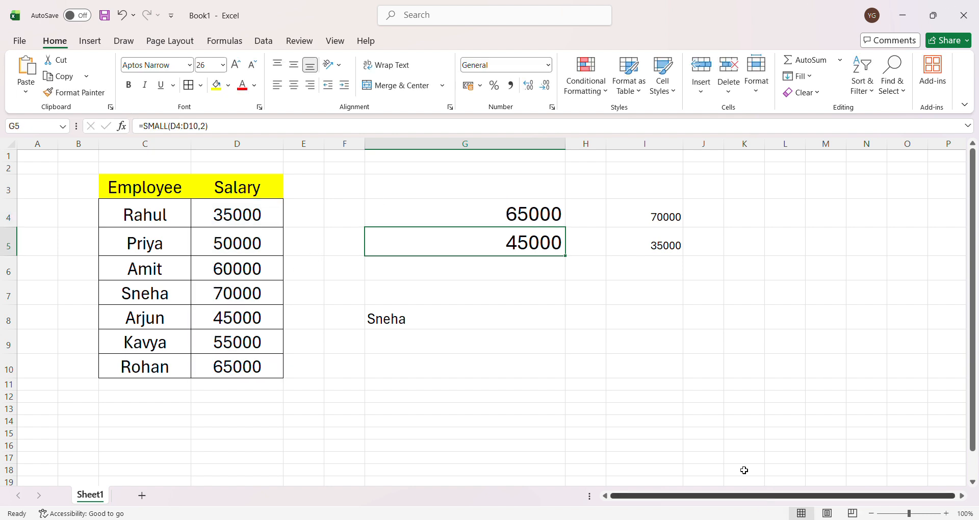
# Set the LARGE formula's rank in cell G4 to 4 and compare the result with Kavya's salary in D9.
pyautogui.click(514, 214)
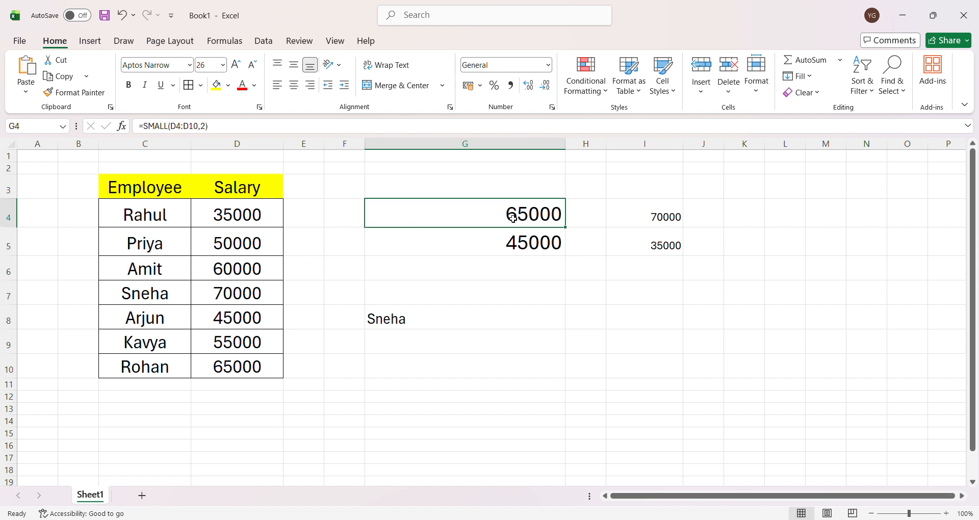
pyautogui.doubleClick(514, 214)
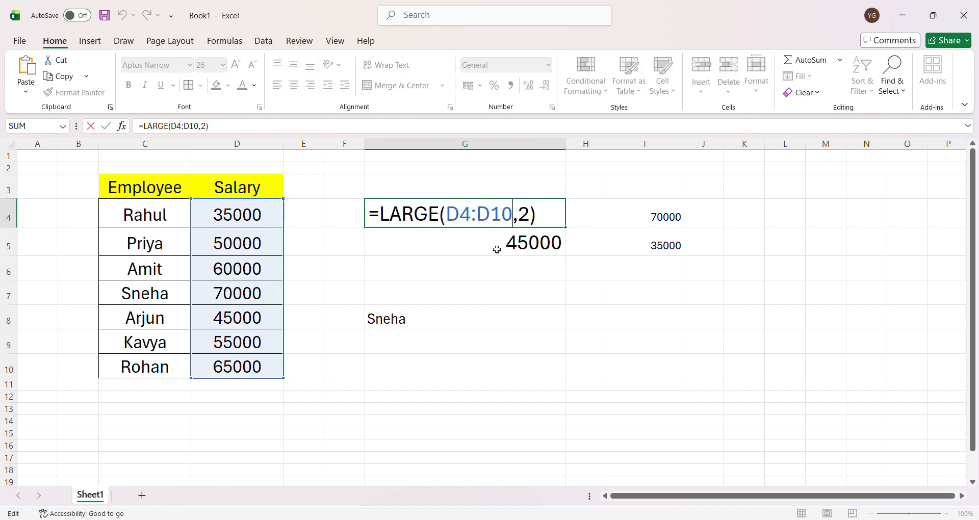
pyautogui.doubleClick(523, 223)
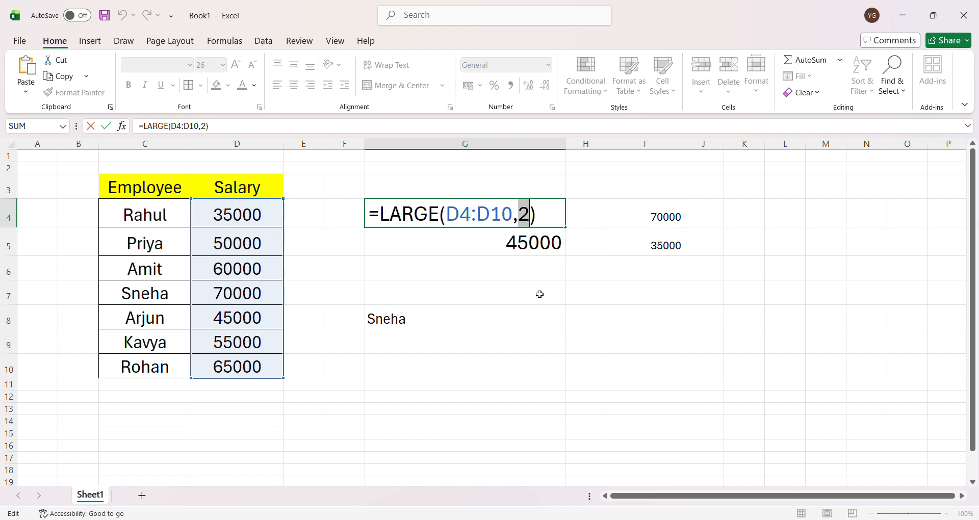
pyautogui.write('4')
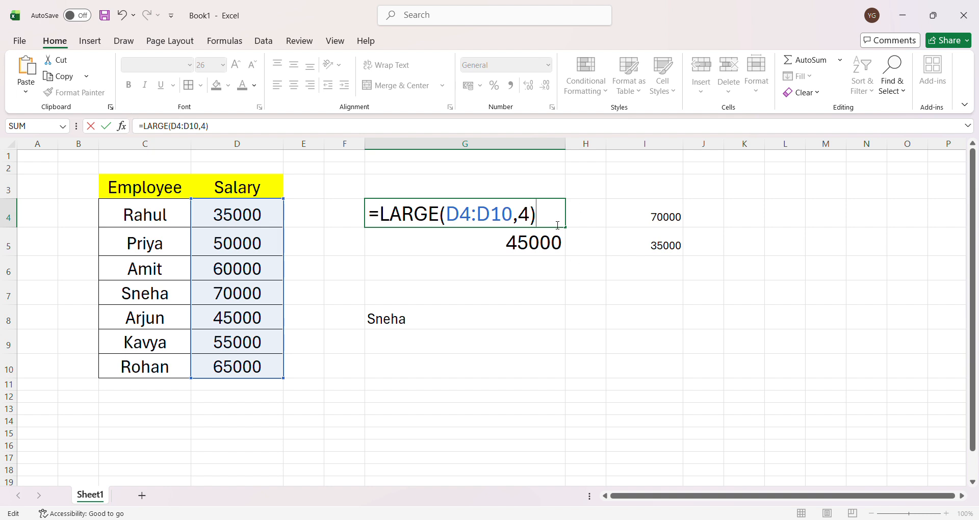
pyautogui.press('Return')
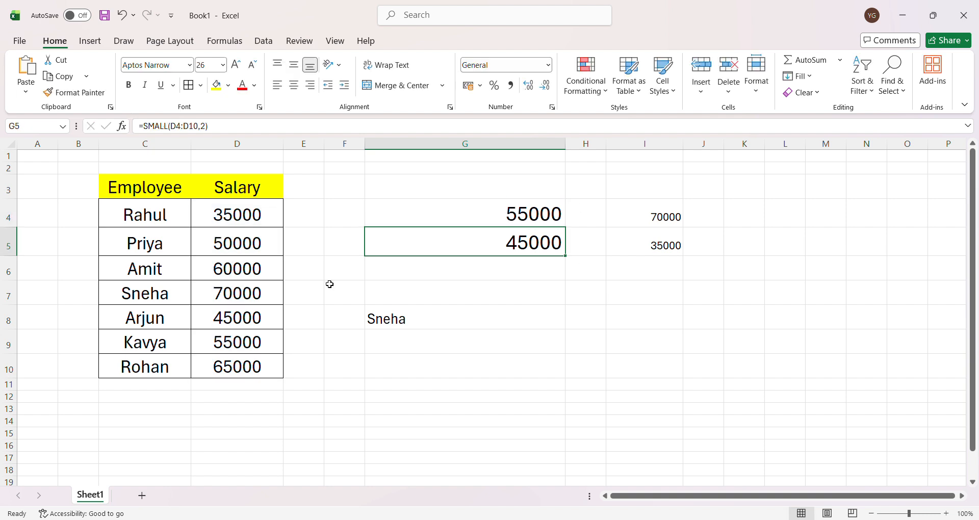
pyautogui.click(252, 352)
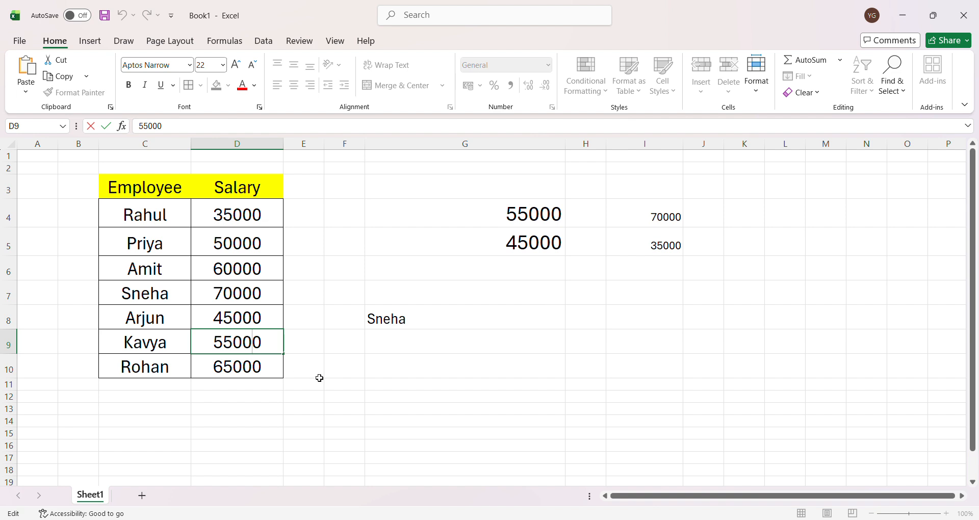
pyautogui.click(360, 384)
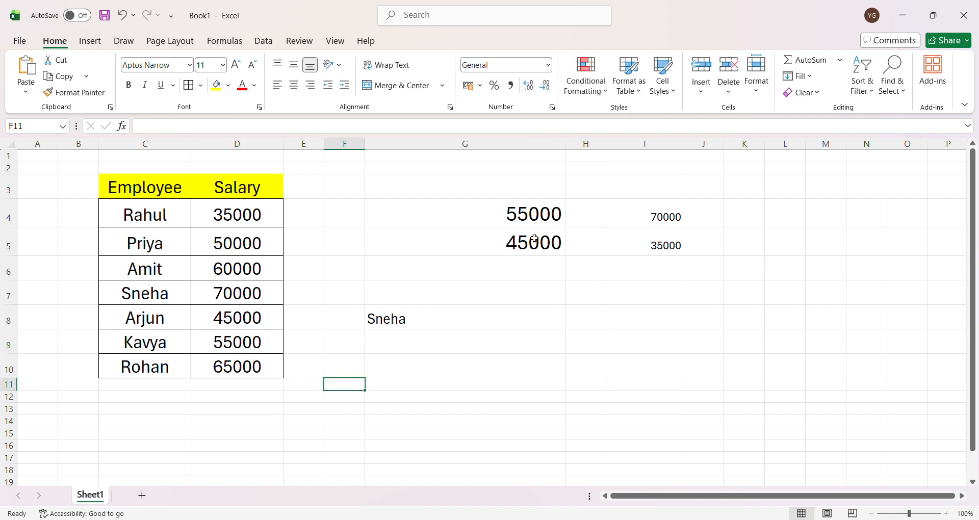
# Examine the MAX and MIN formulas in I4 and I5 and the LARGE and SMALL formulas in G4 and G5.
pyautogui.doubleClick(663, 217)
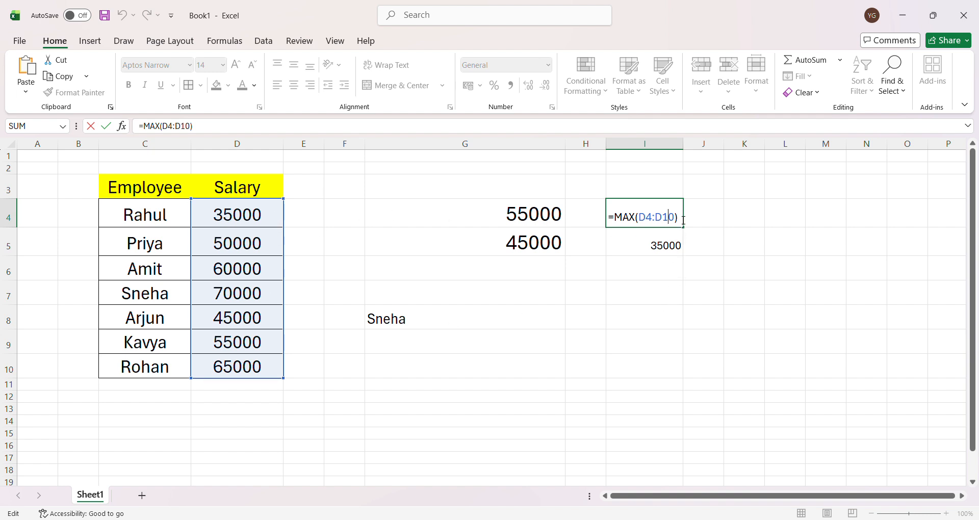
pyautogui.click(661, 251)
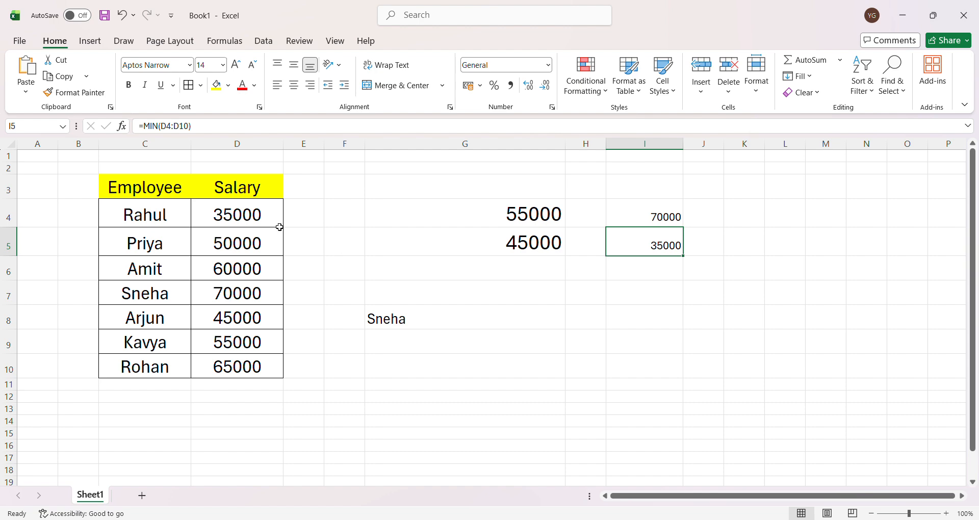
pyautogui.doubleClick(538, 220)
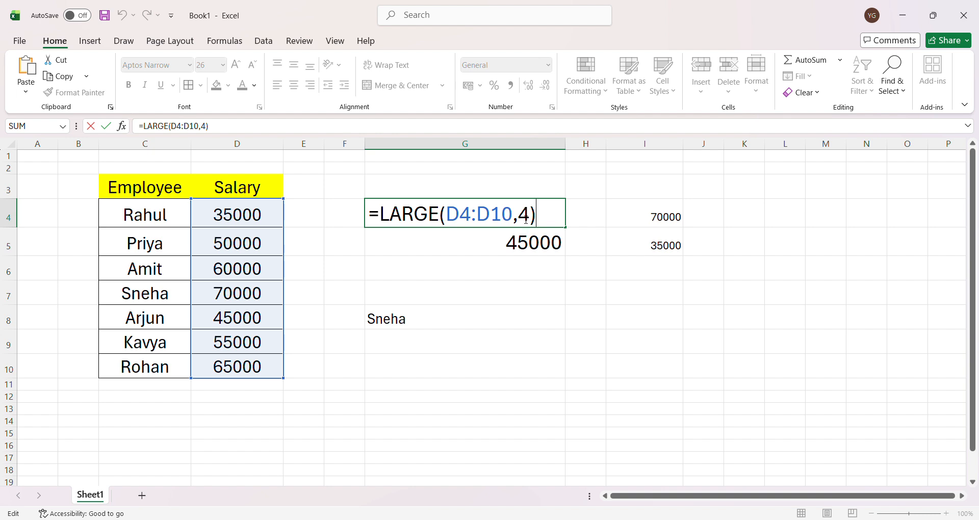
pyautogui.doubleClick(552, 250)
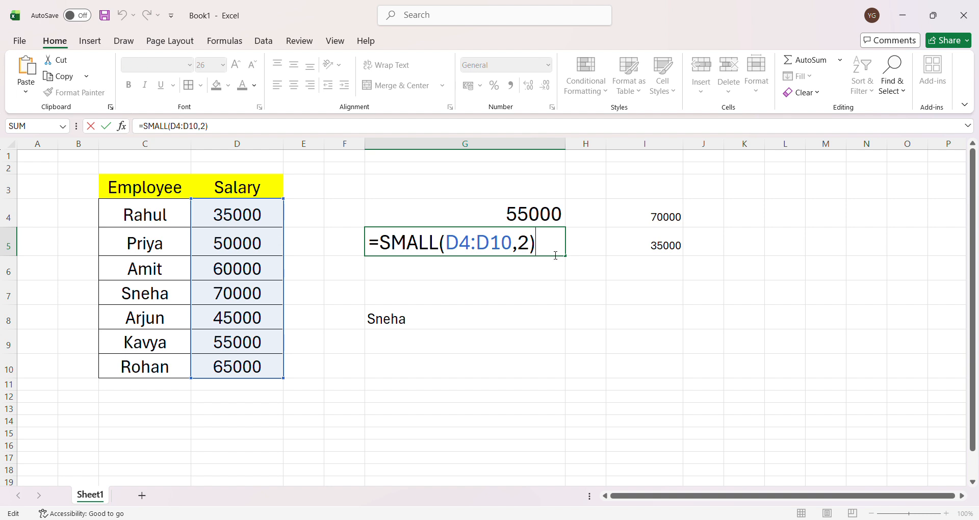
pyautogui.hotkey('shift', 'Return')
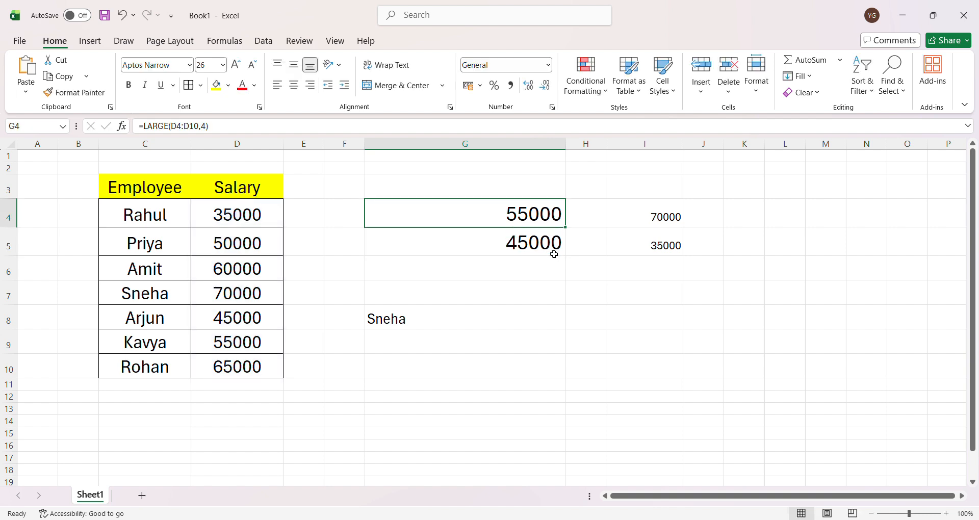
pyautogui.doubleClick(544, 243)
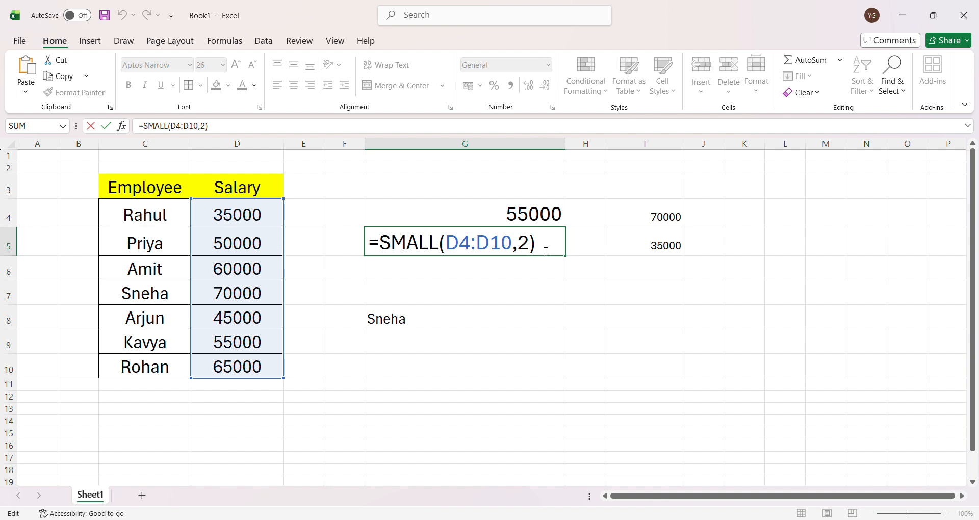
# Review the SMALL formula in cell G5 and the LARGE formula in cell G4 along with their salary range.
pyautogui.press('Return')
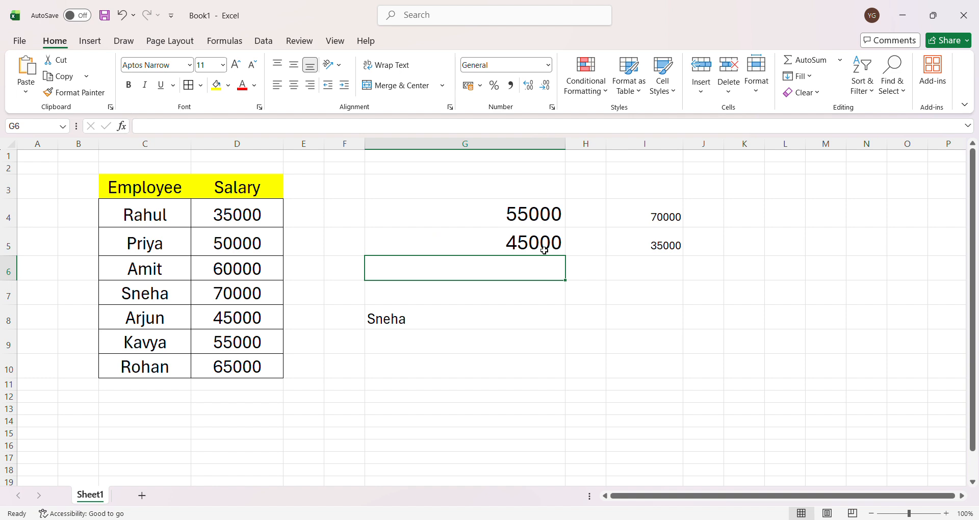
pyautogui.doubleClick(545, 251)
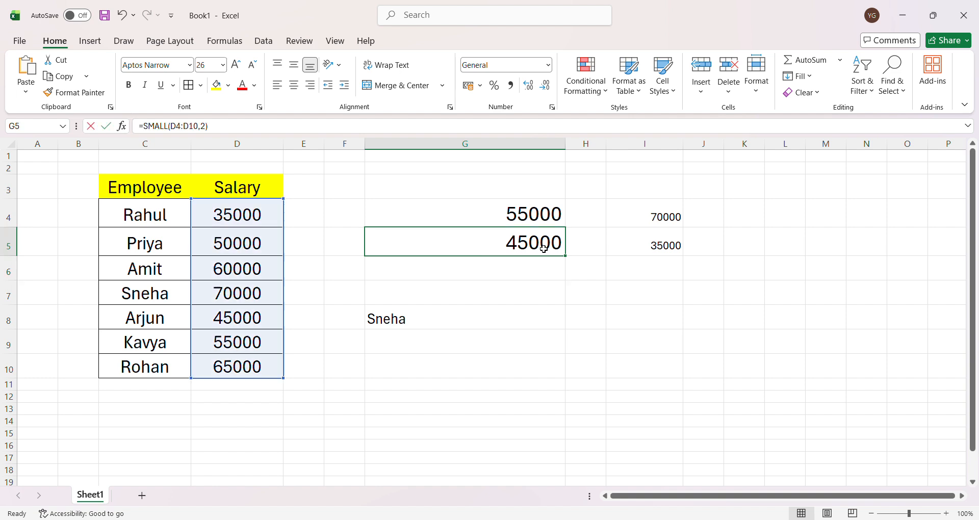
pyautogui.click(520, 292)
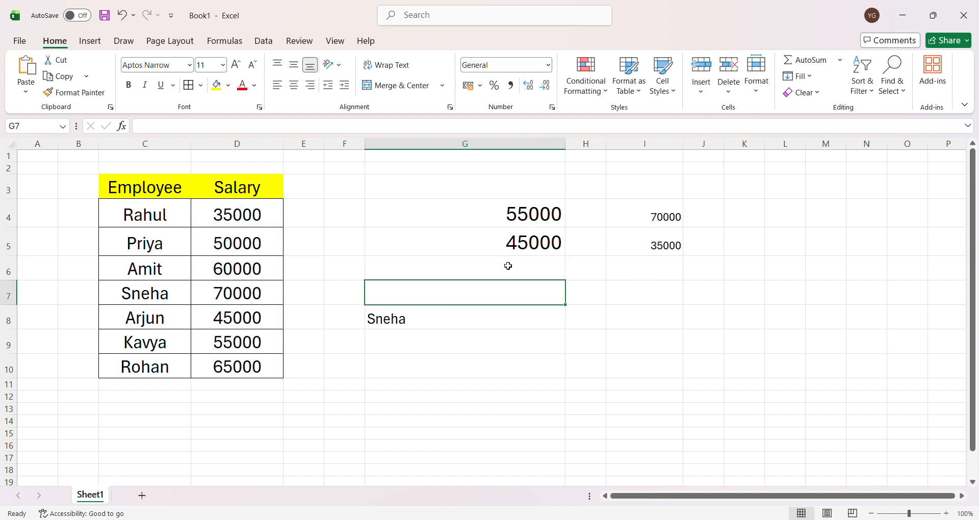
pyautogui.doubleClick(507, 220)
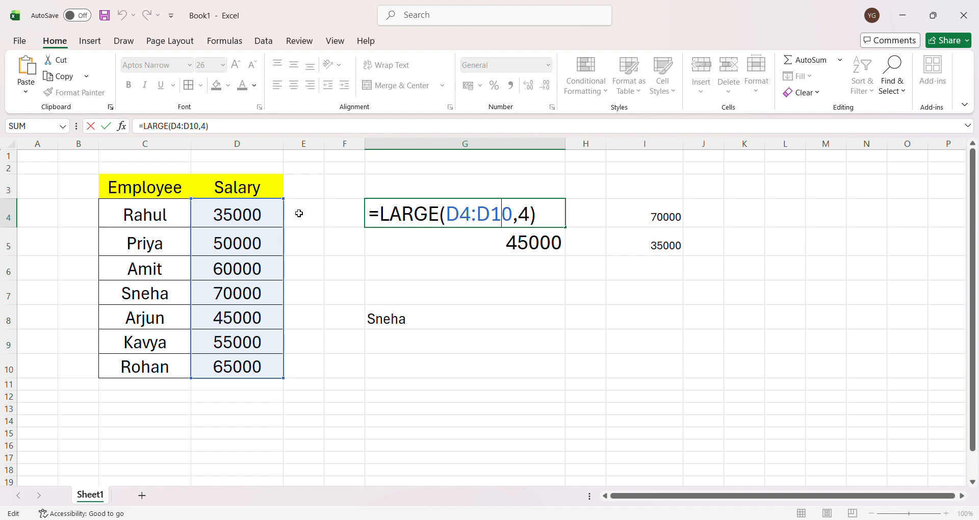
pyautogui.click(505, 248)
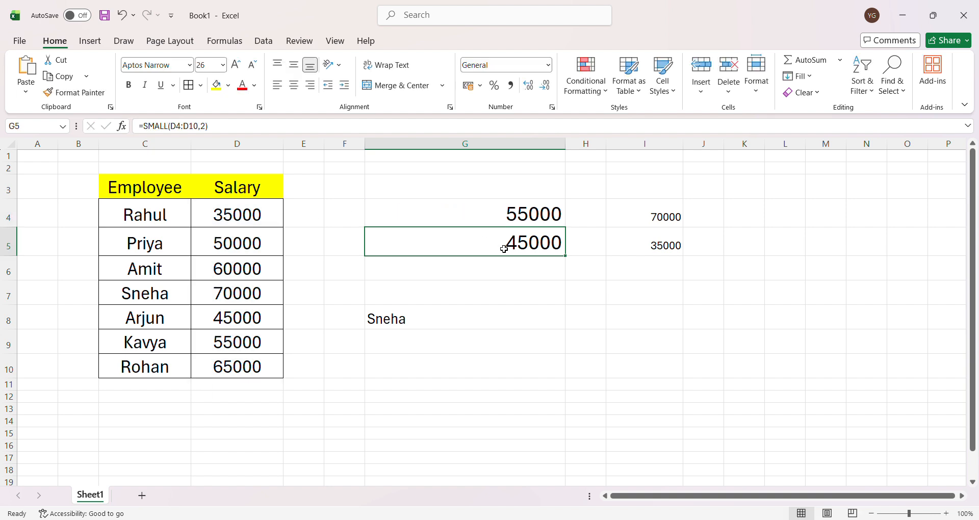
# Examine the INDEX, MATCH and LARGE formula in G8, its employee range C4:C10, and the matching salary in D7.
pyautogui.doubleClick(433, 326)
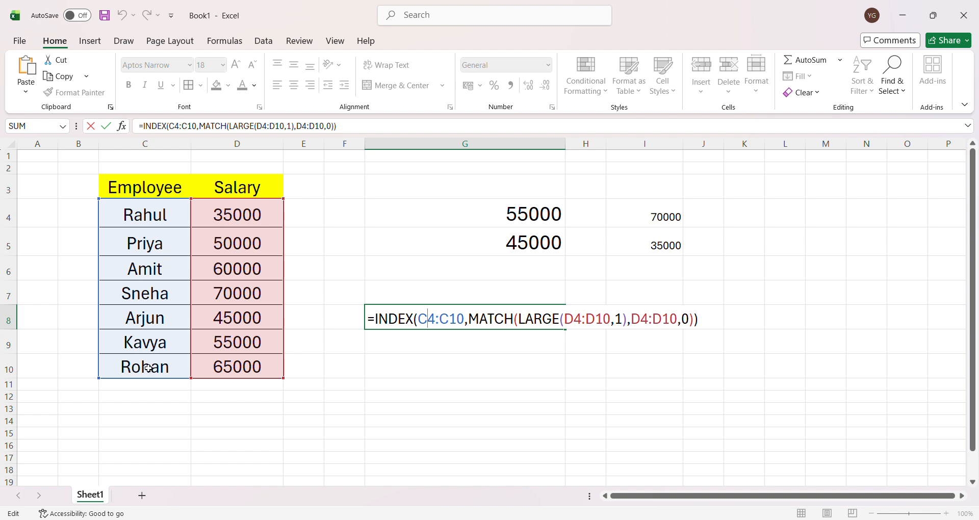
pyautogui.moveTo(159, 217); pyautogui.dragTo(144, 358)
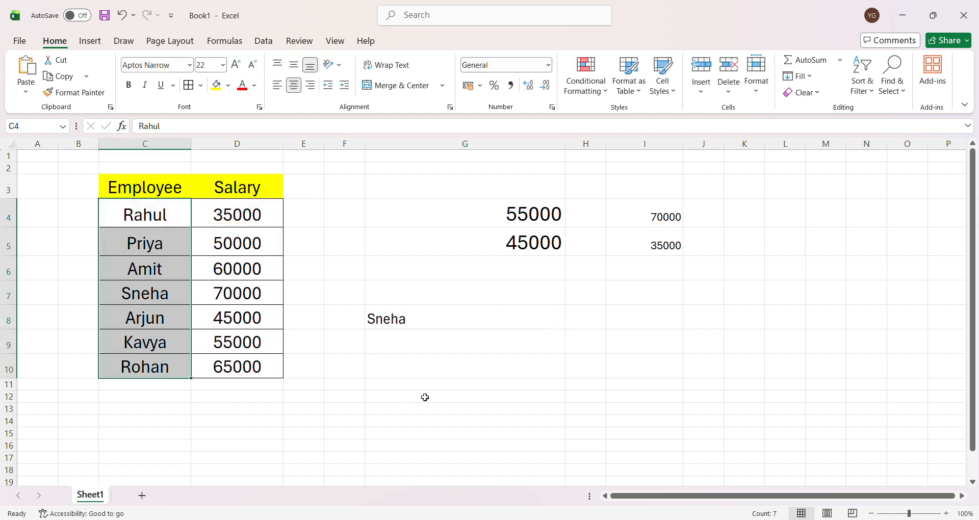
pyautogui.doubleClick(447, 331)
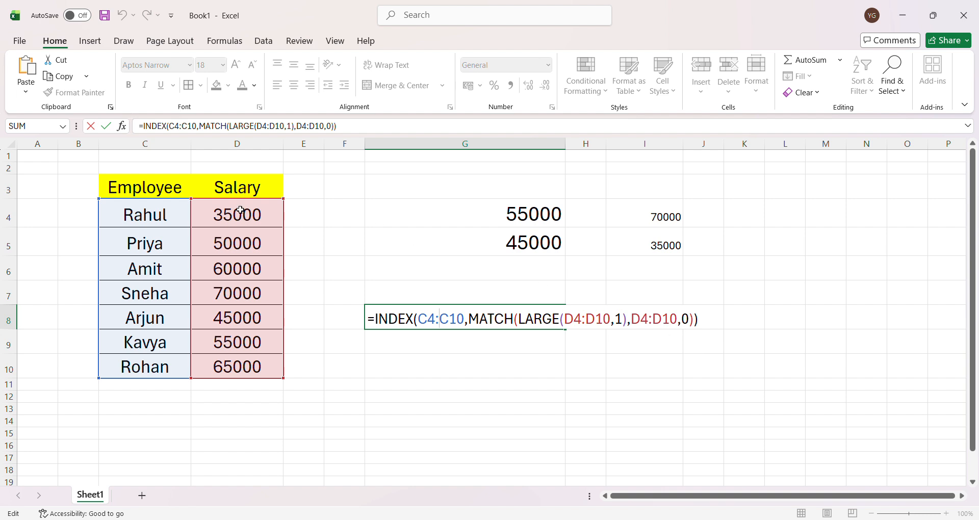
pyautogui.click(691, 321)
pyautogui.press('Return')
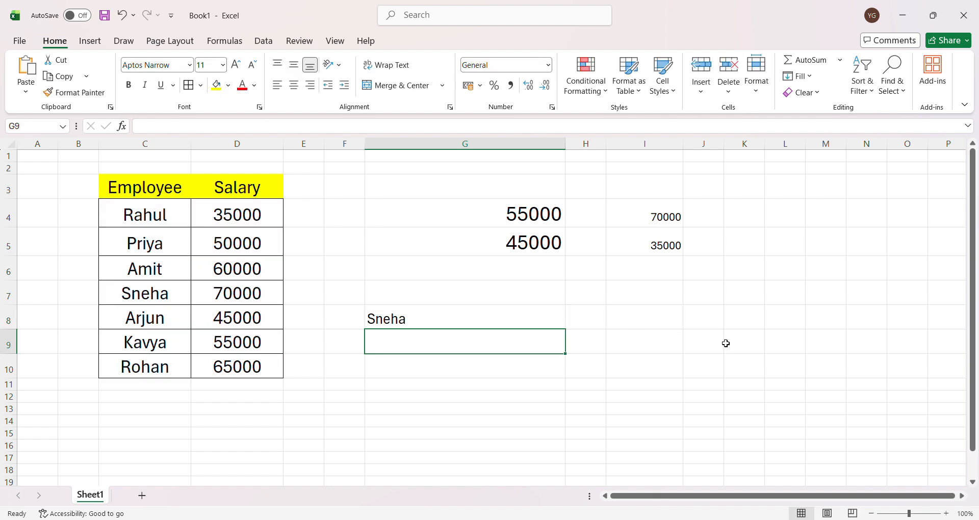
pyautogui.doubleClick(480, 320)
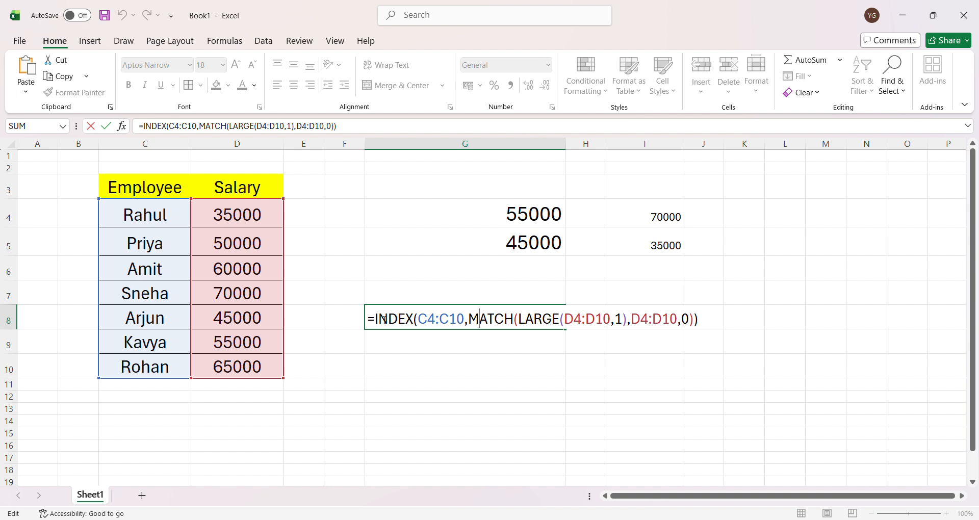
pyautogui.click(265, 301)
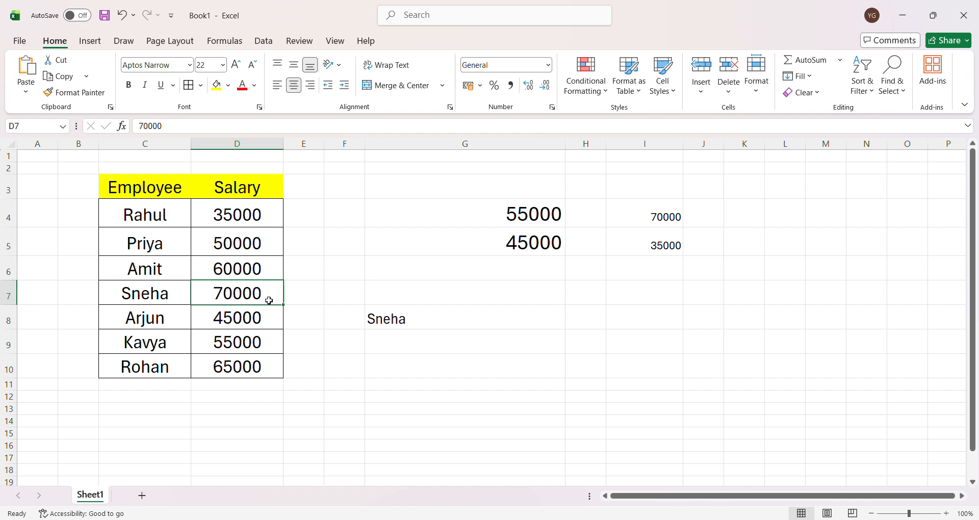
pyautogui.doubleClick(408, 317)
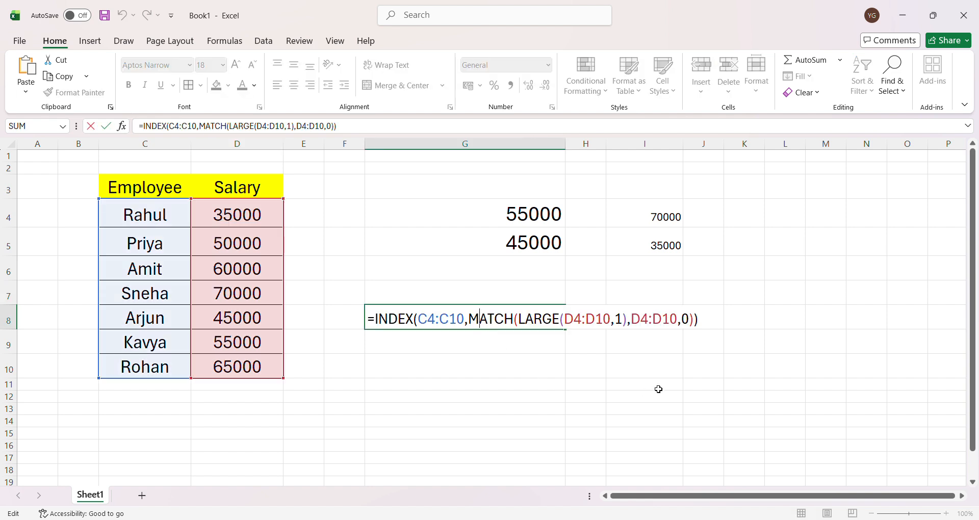
pyautogui.click(744, 323)
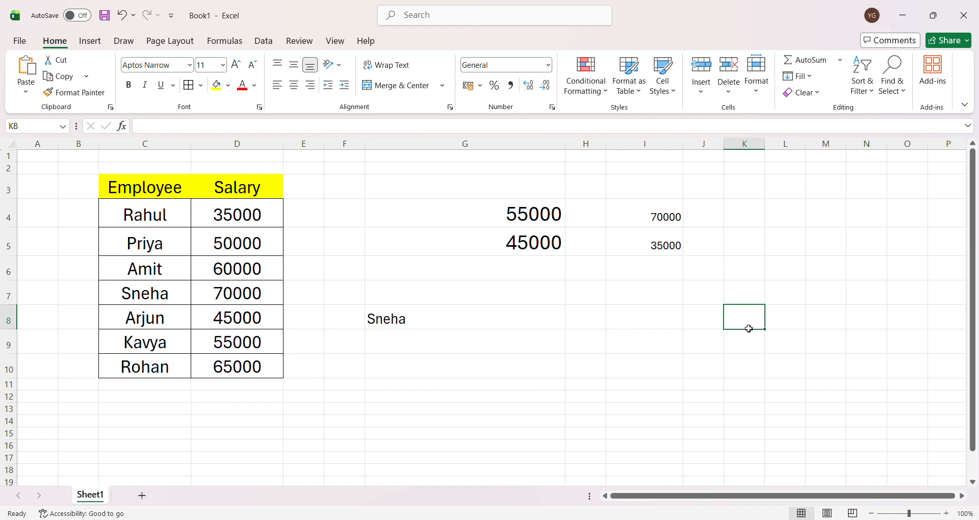
pyautogui.click(413, 347)
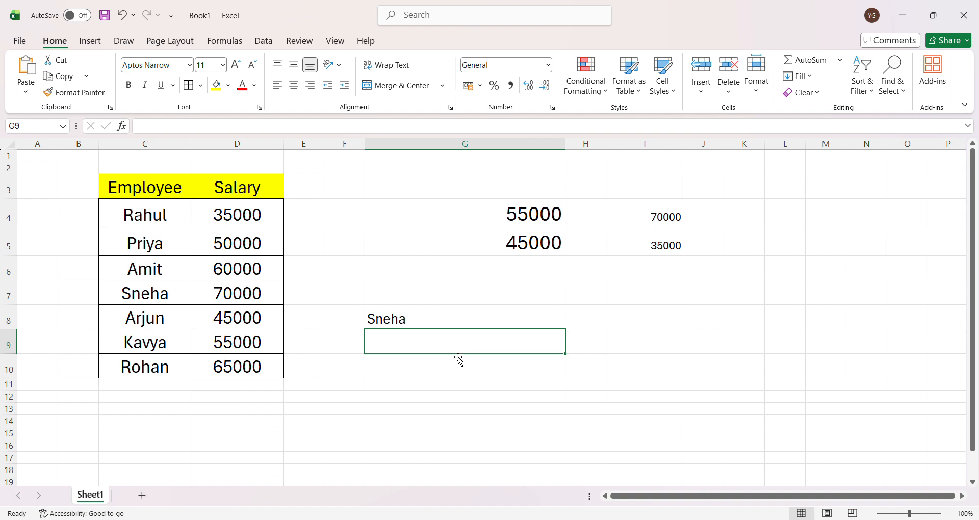
# Replace LARGE with SMALL in the G8 formula so it returns the name of the lowest-paid employee.
pyautogui.doubleClick(482, 319)
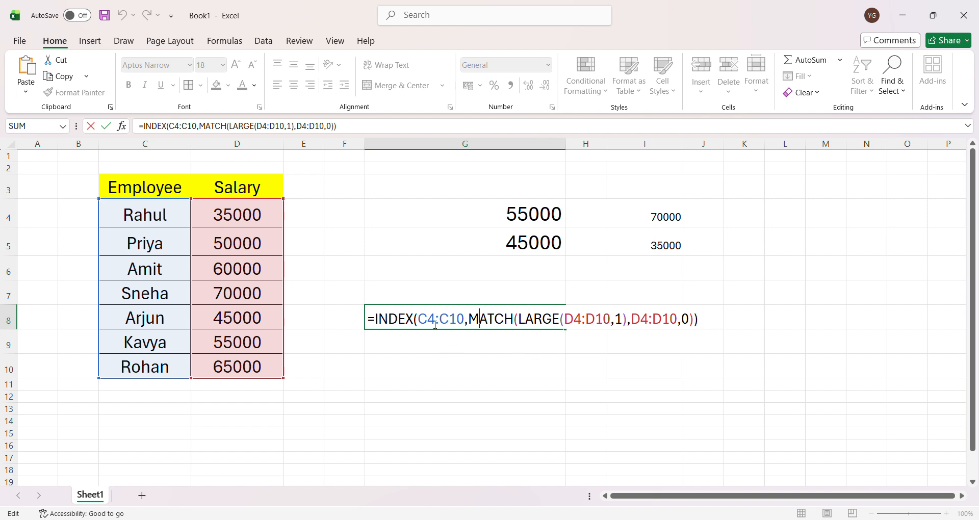
pyautogui.moveTo(564, 322); pyautogui.dragTo(527, 322)
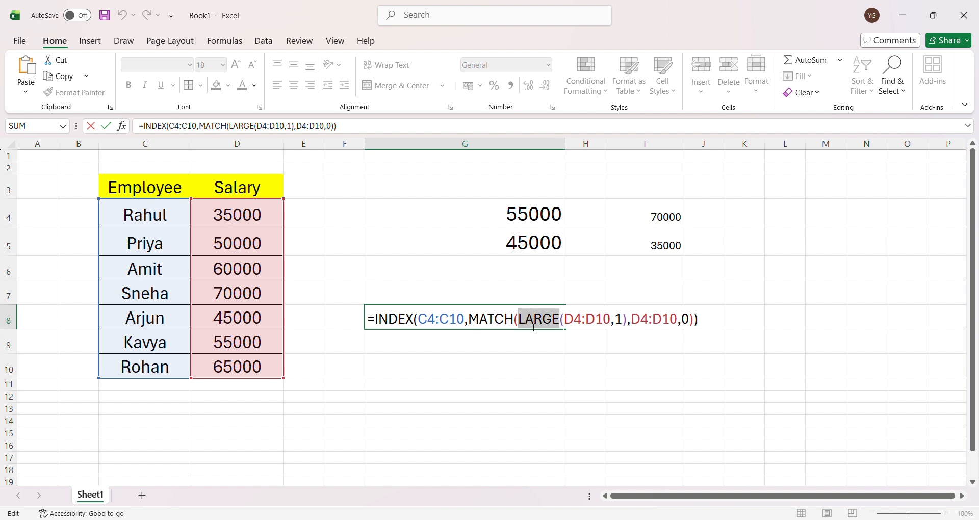
pyautogui.write('S')
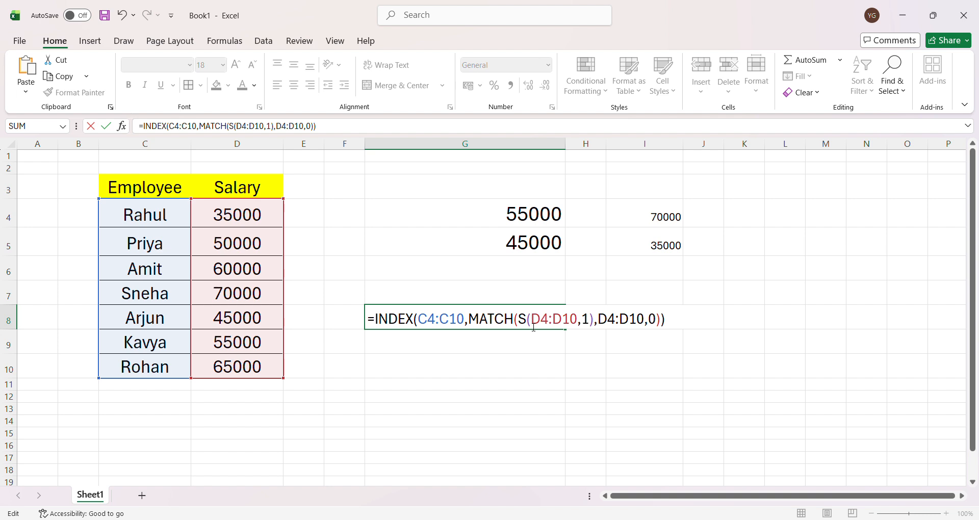
pyautogui.write('MALL')
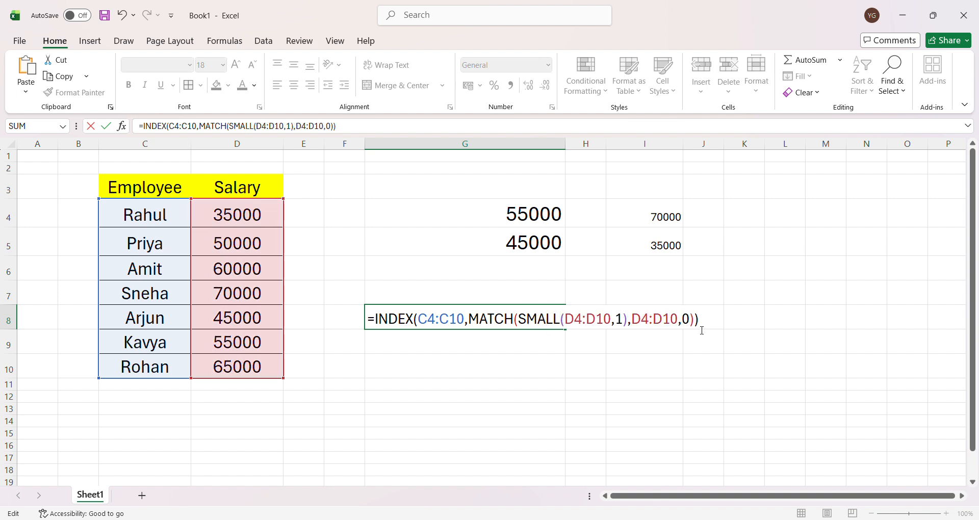
pyautogui.press('Return')
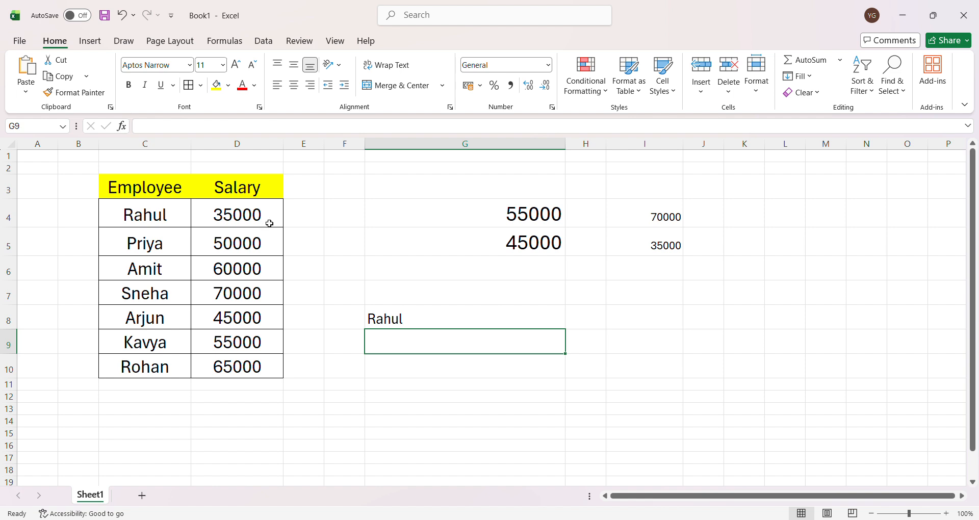
# Review the INDEX-MATCH formula in G8 alongside the LARGE and SMALL cells G4:G5 and the MAX and MIN cells I4:I5.
pyautogui.doubleClick(428, 319)
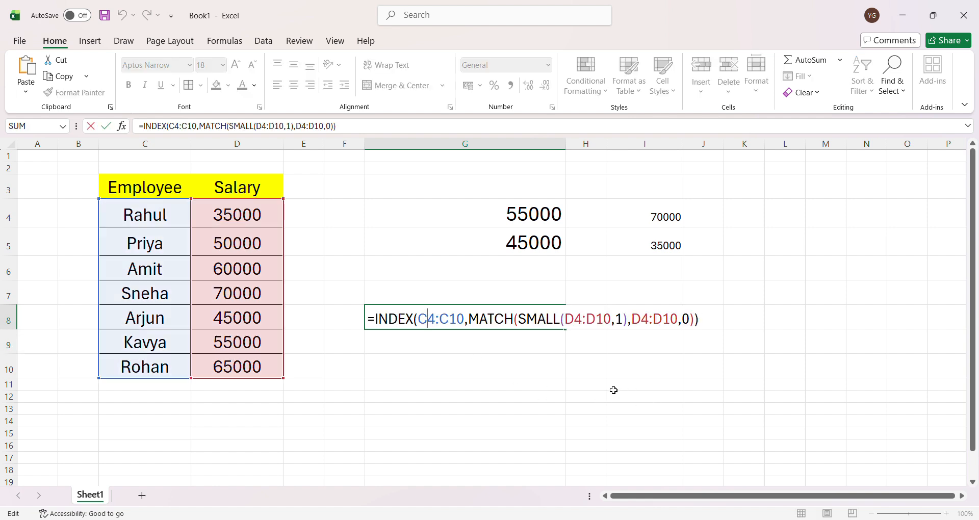
pyautogui.click(457, 397)
pyautogui.click(538, 215)
pyautogui.moveTo(538, 216); pyautogui.dragTo(536, 240)
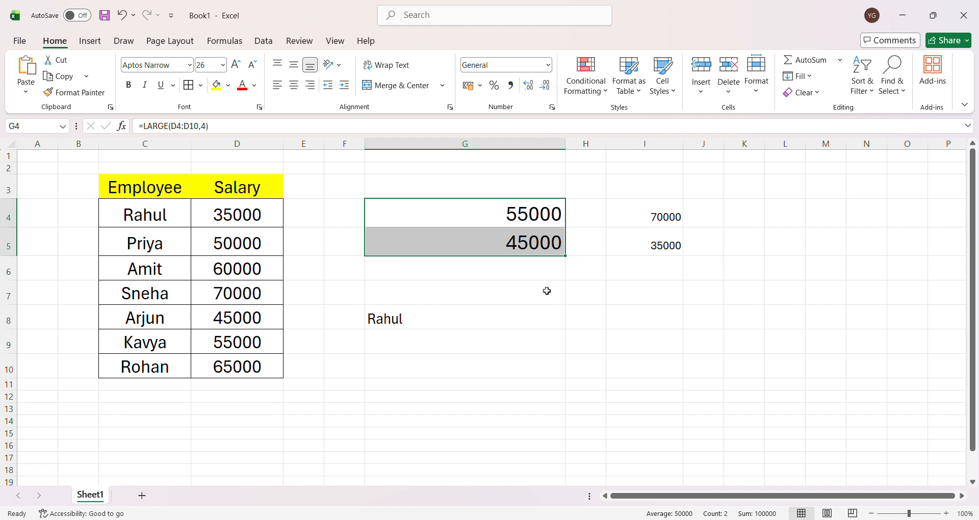
pyautogui.doubleClick(464, 324)
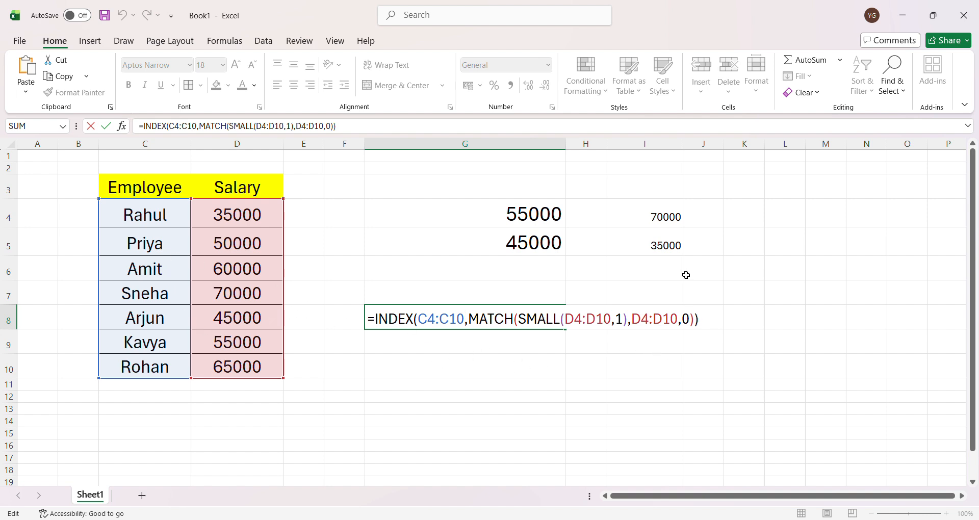
pyautogui.click(631, 278)
pyautogui.moveTo(656, 216); pyautogui.dragTo(657, 239)
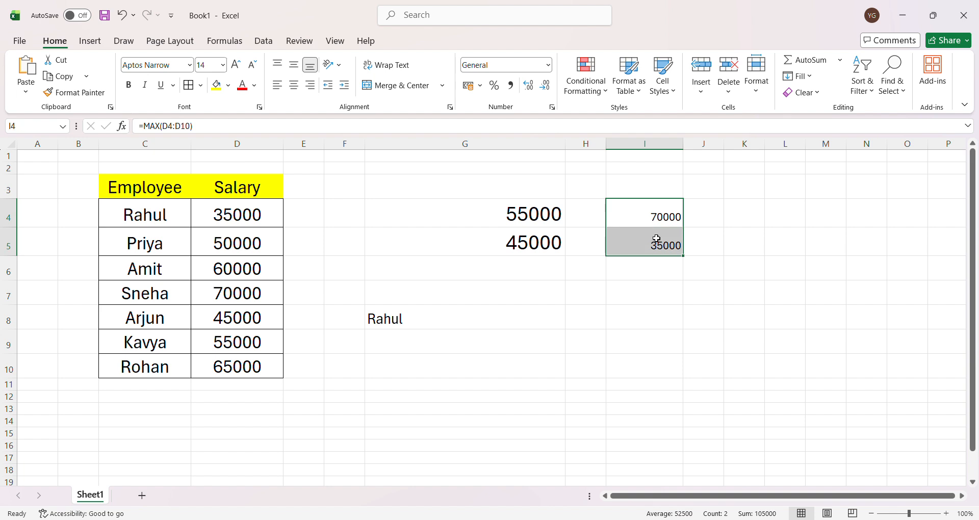
pyautogui.doubleClick(634, 223)
pyautogui.click(649, 252)
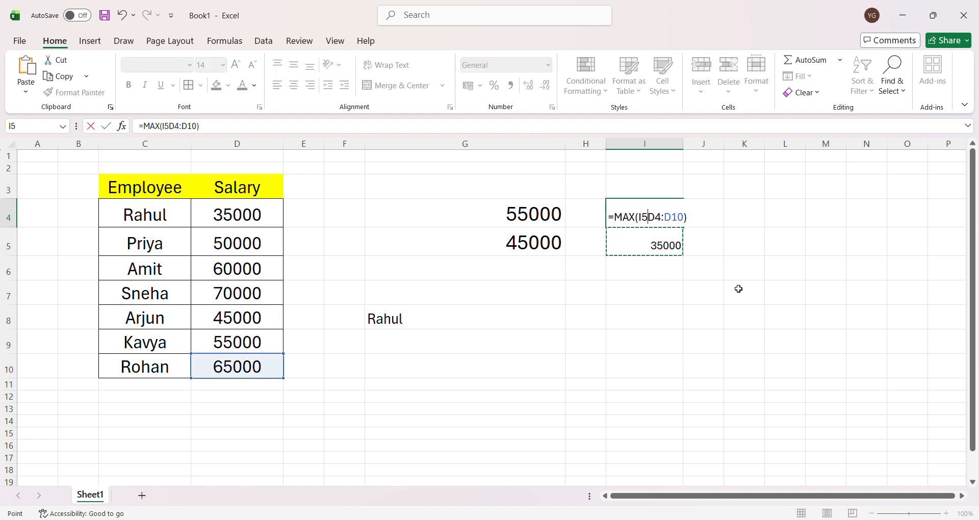
pyautogui.press('Escape')
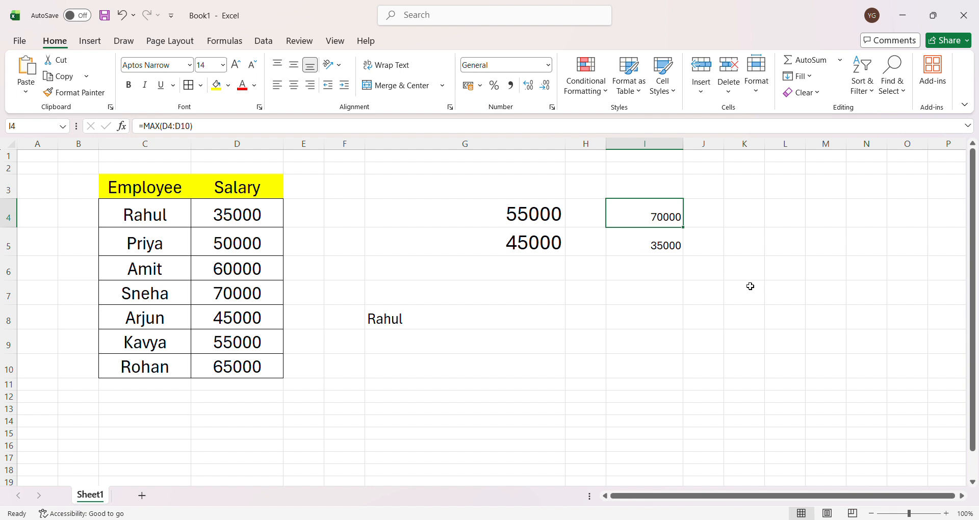
pyautogui.click(470, 328)
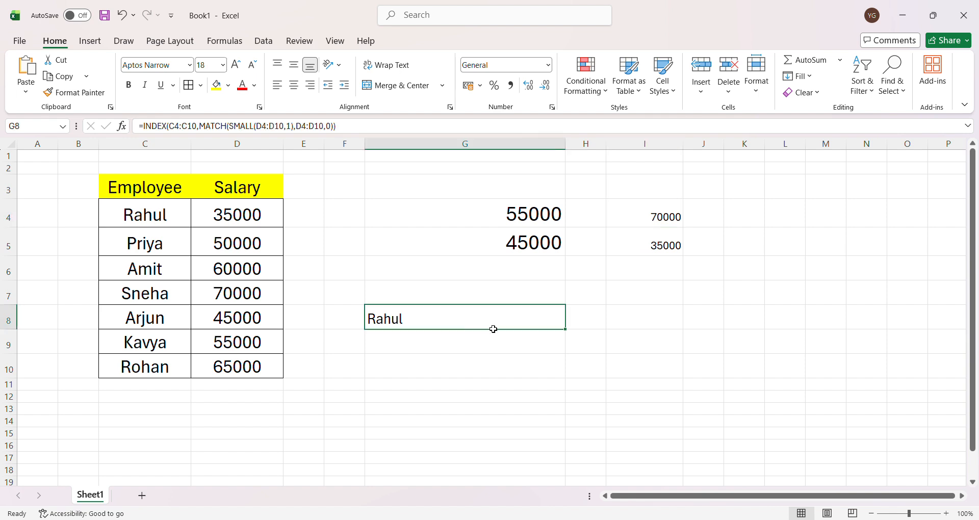